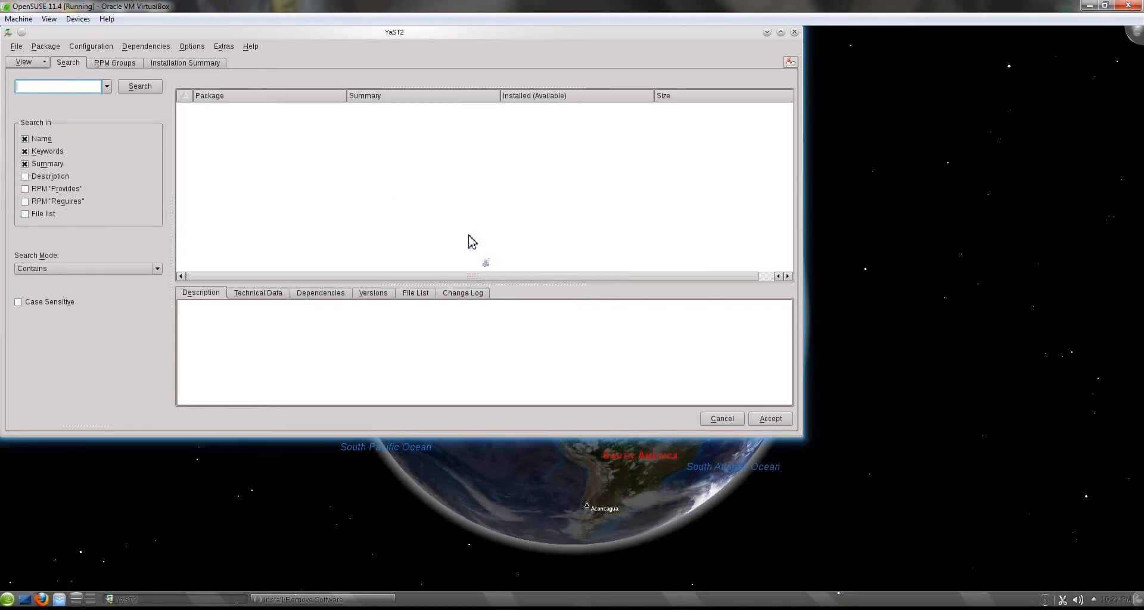
Find the playonlinux package, mark PlayOnLinux for installation, and accept the automatic dependency changes
type("playonlinux")
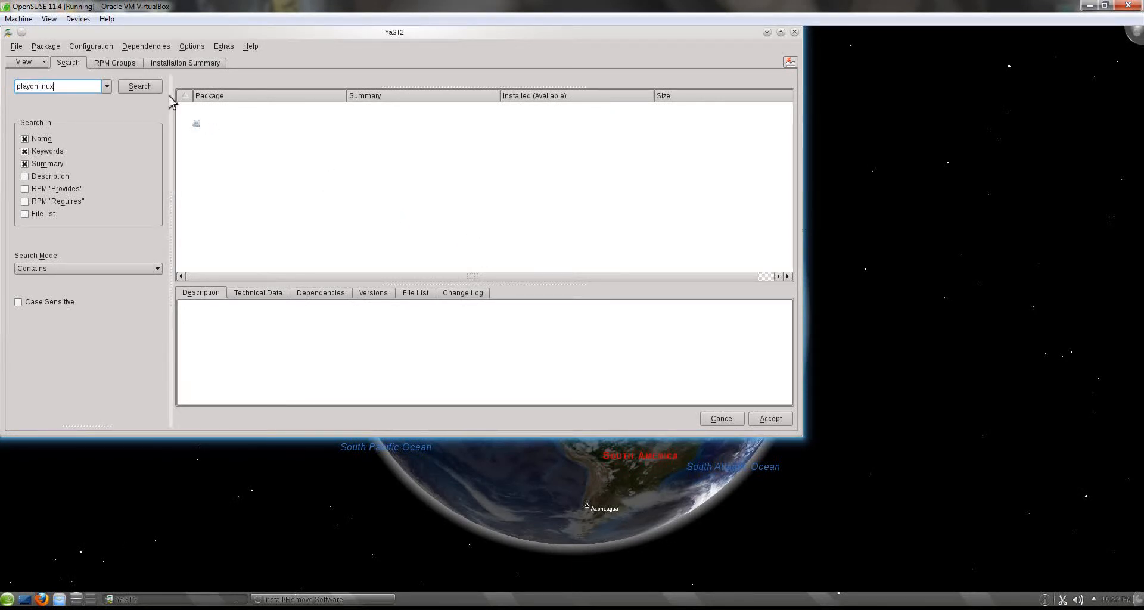
left_click(140, 86)
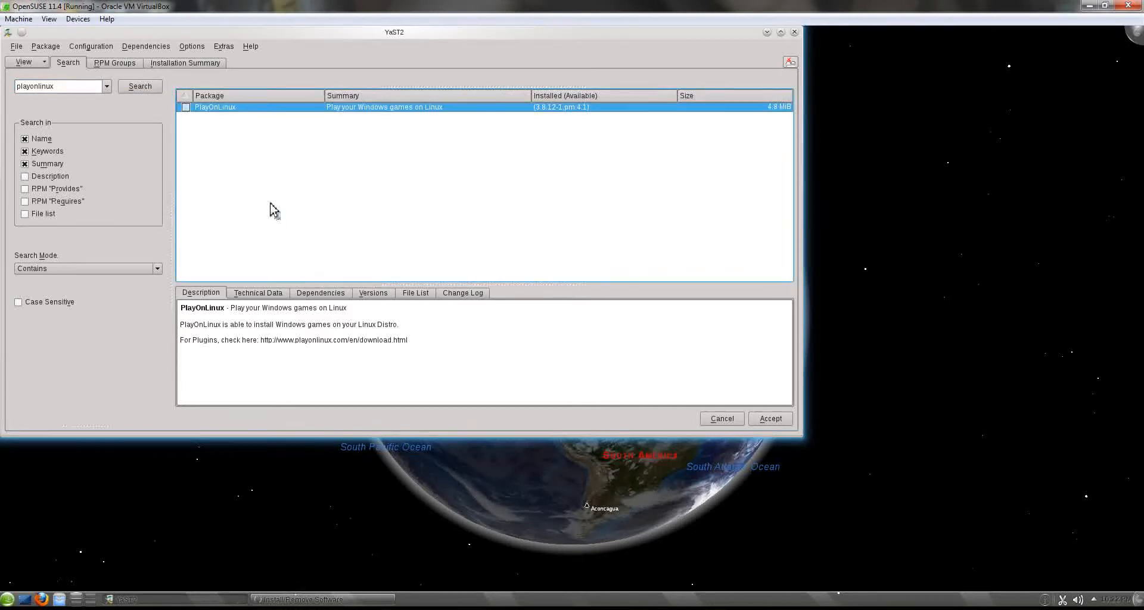
left_click(186, 108)
left_click(770, 419)
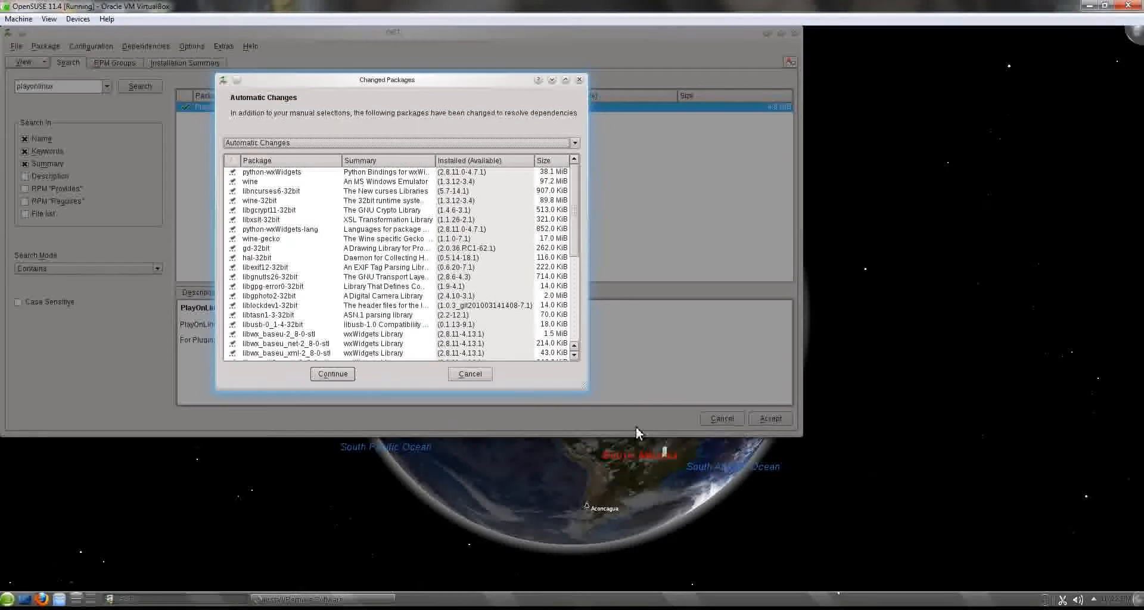
left_click(328, 378)
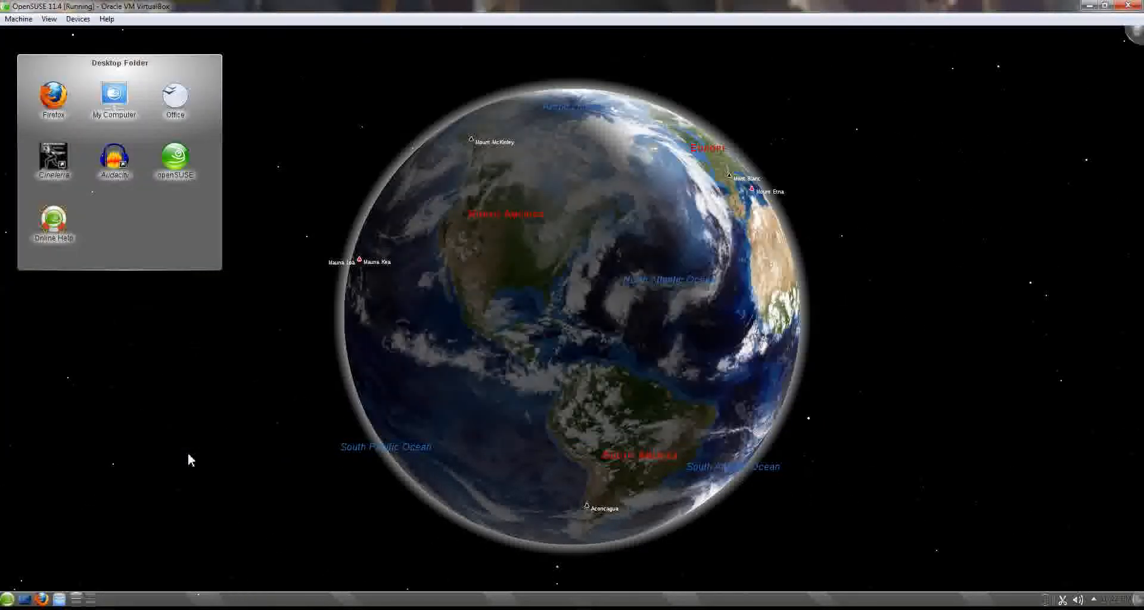
Launch PlayOnLinux from the recently installed applications and proceed through its first-use wizard
left_click(12, 601)
left_click(106, 576)
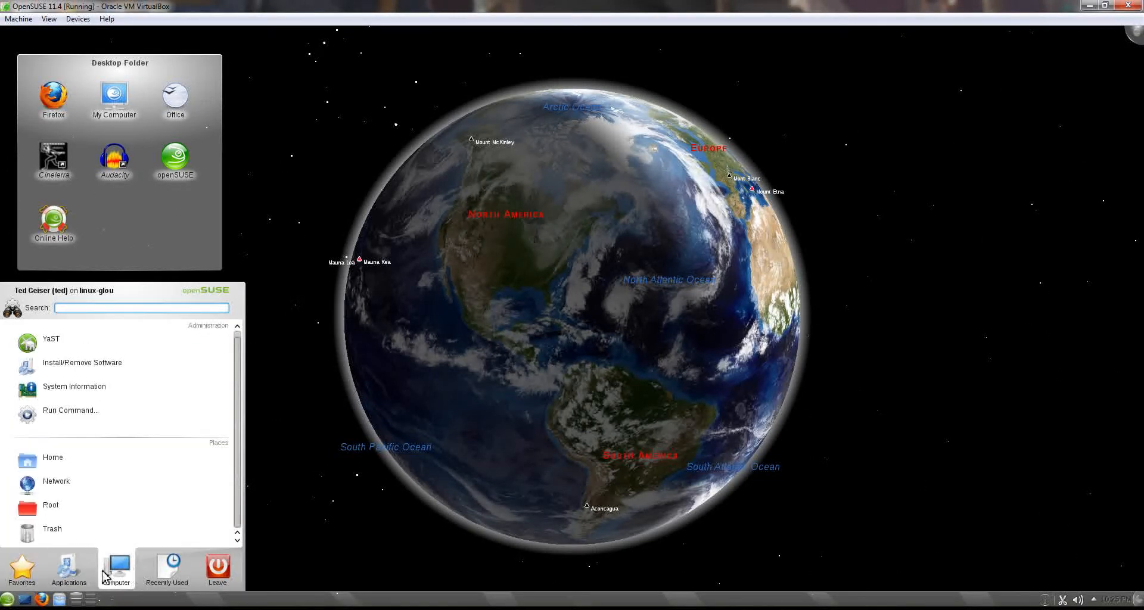
left_click(69, 573)
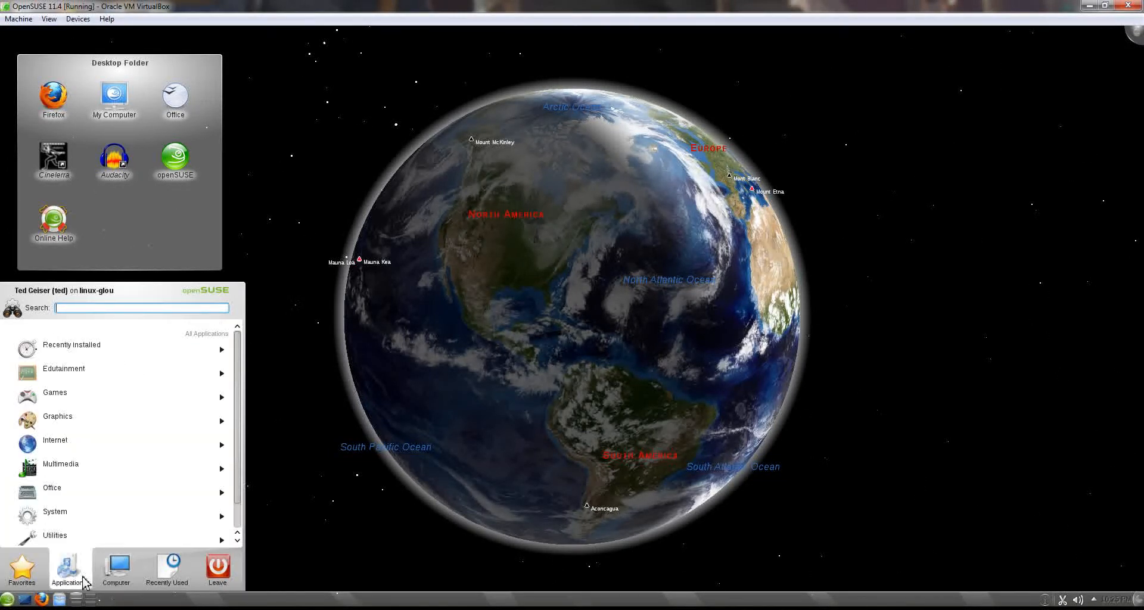
left_click(62, 347)
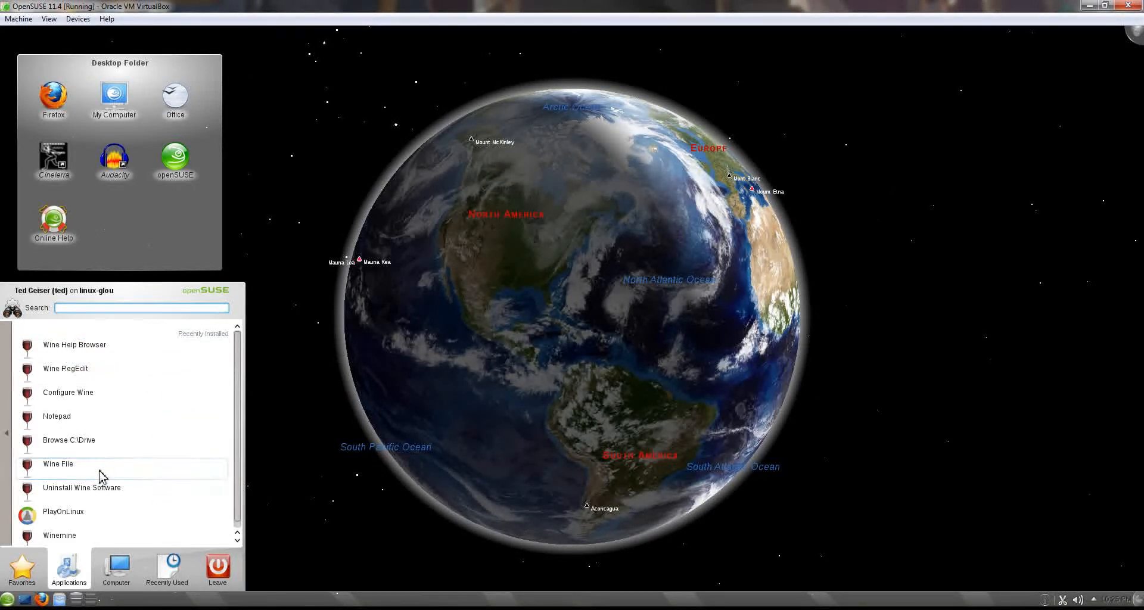
left_click(90, 514)
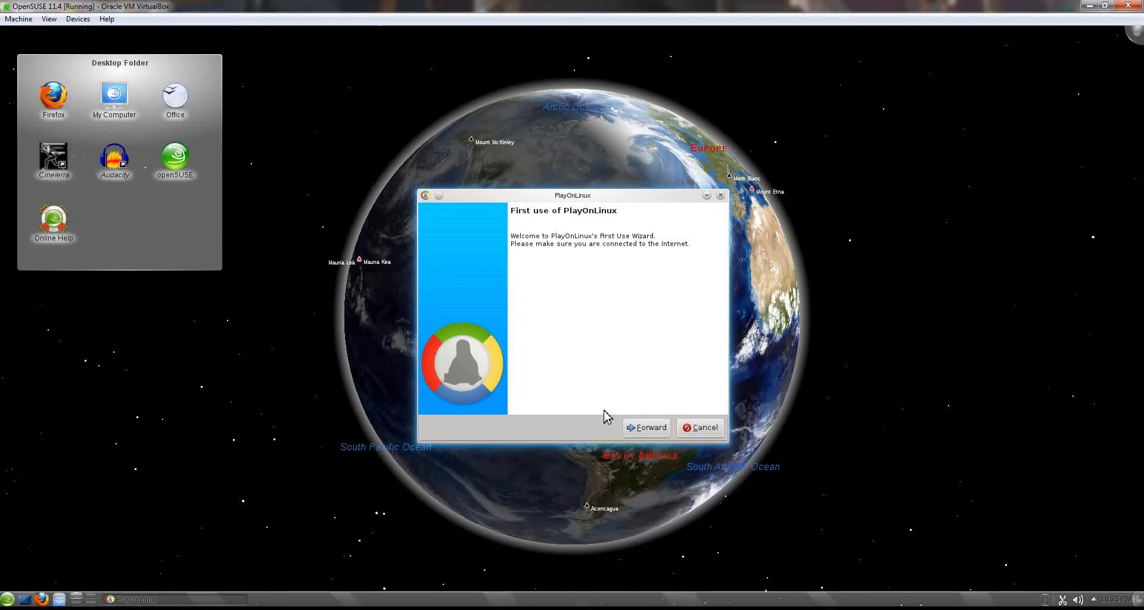
left_click(649, 428)
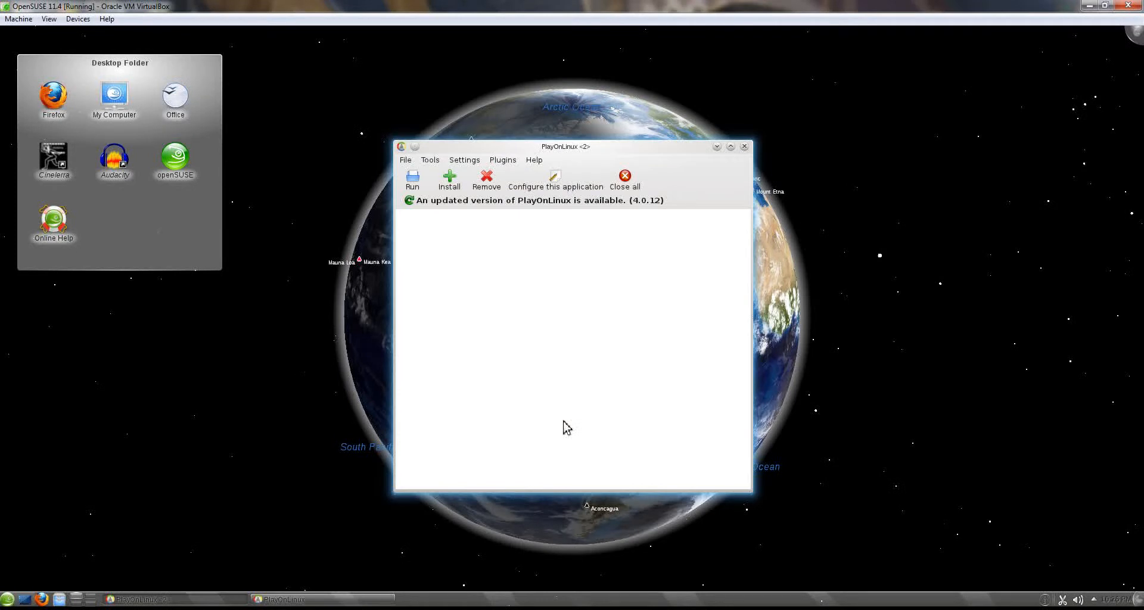
Choose Steam from the Games category of installable programs and start its installation
left_click(451, 187)
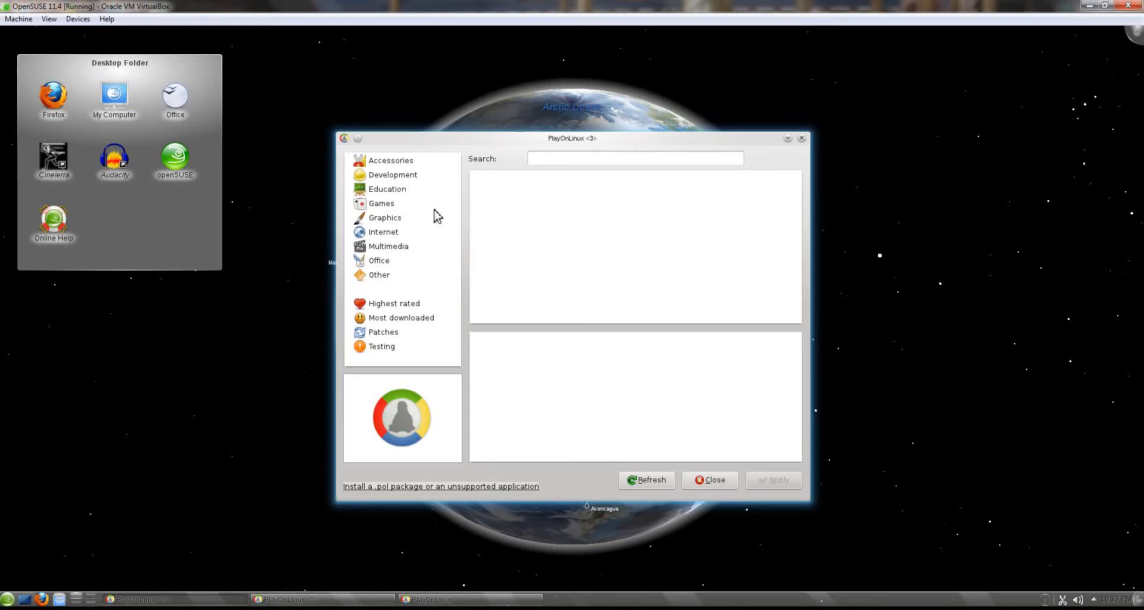
left_click(379, 206)
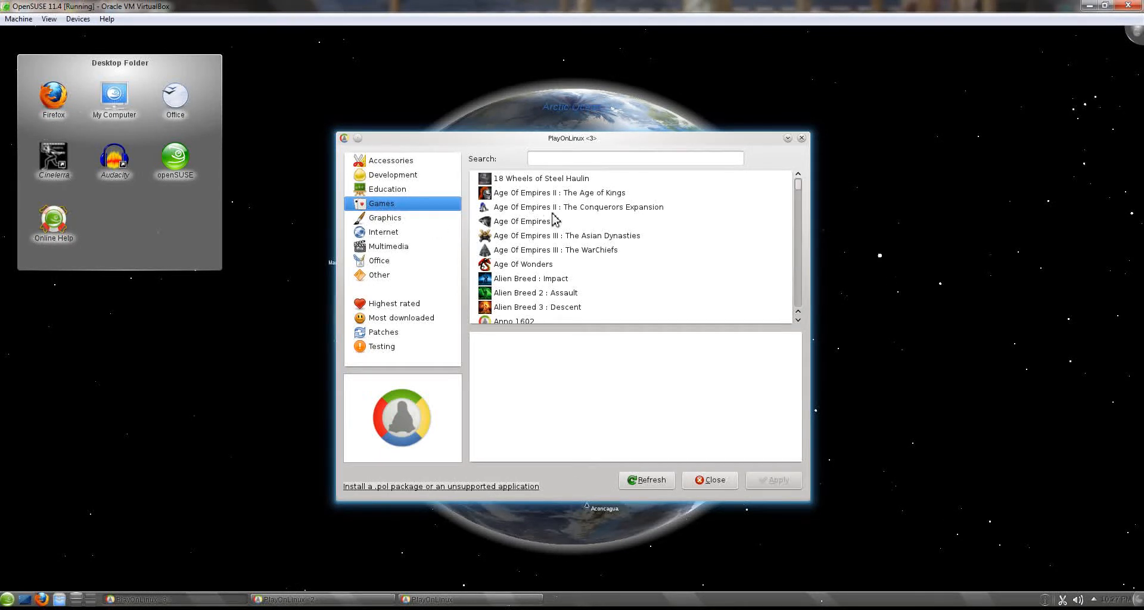
scroll(554, 238, "down", 3)
scroll(554, 241, "down", 1)
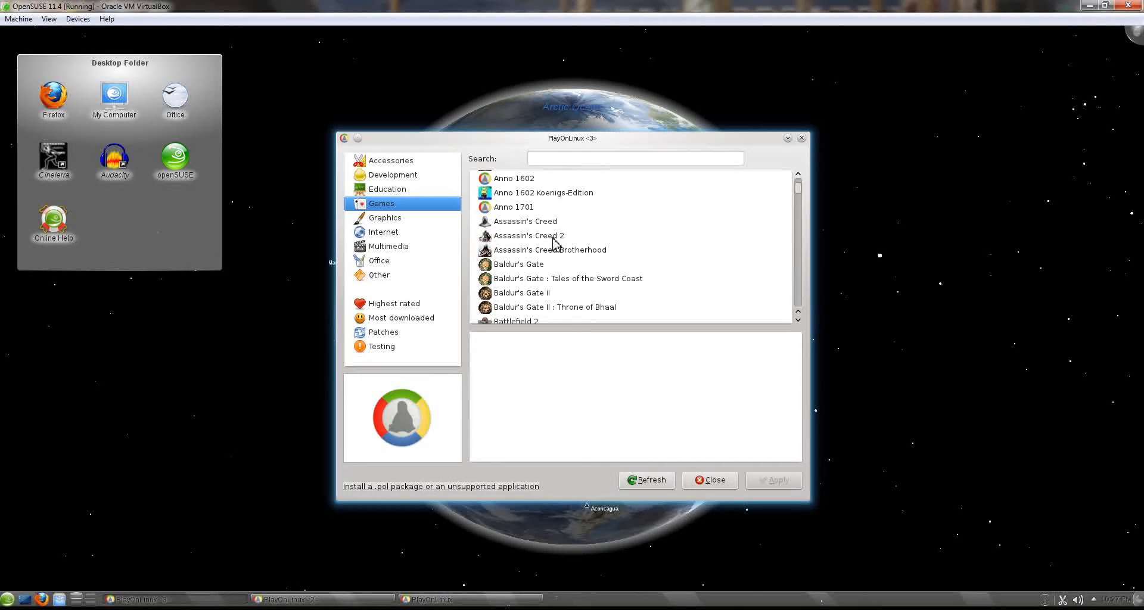
scroll(552, 244, "down", 2)
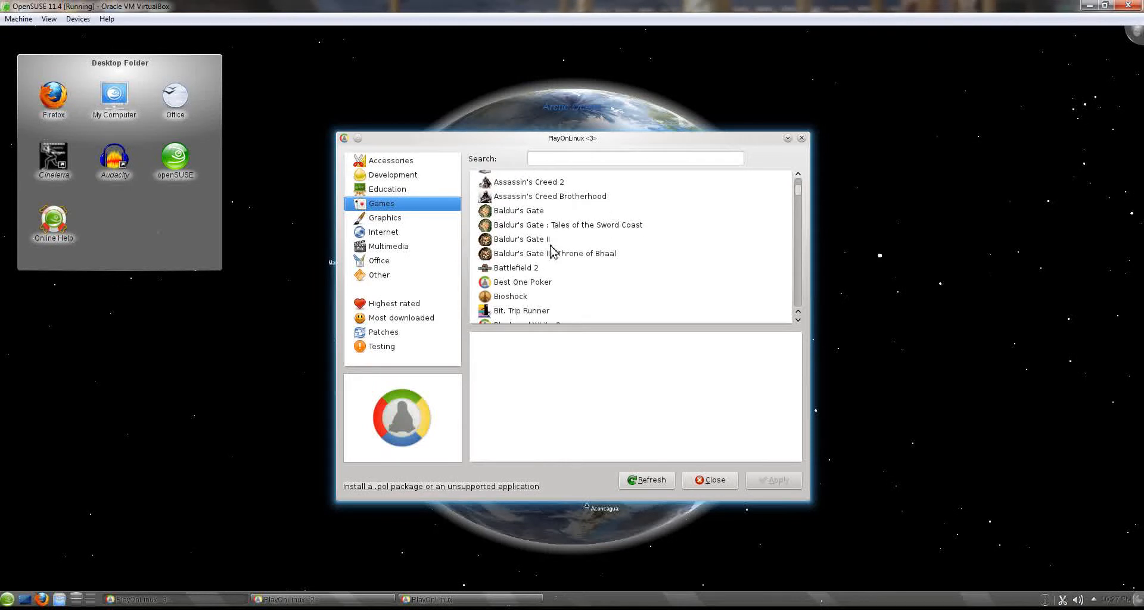
scroll(553, 250, "down", 3)
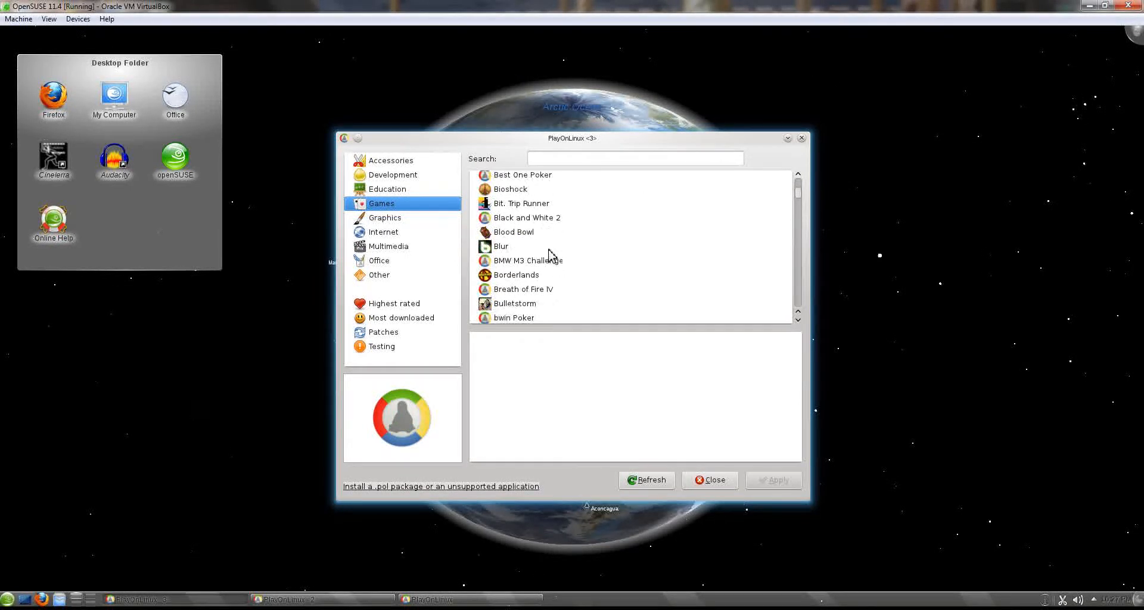
scroll(549, 255, "down", 15)
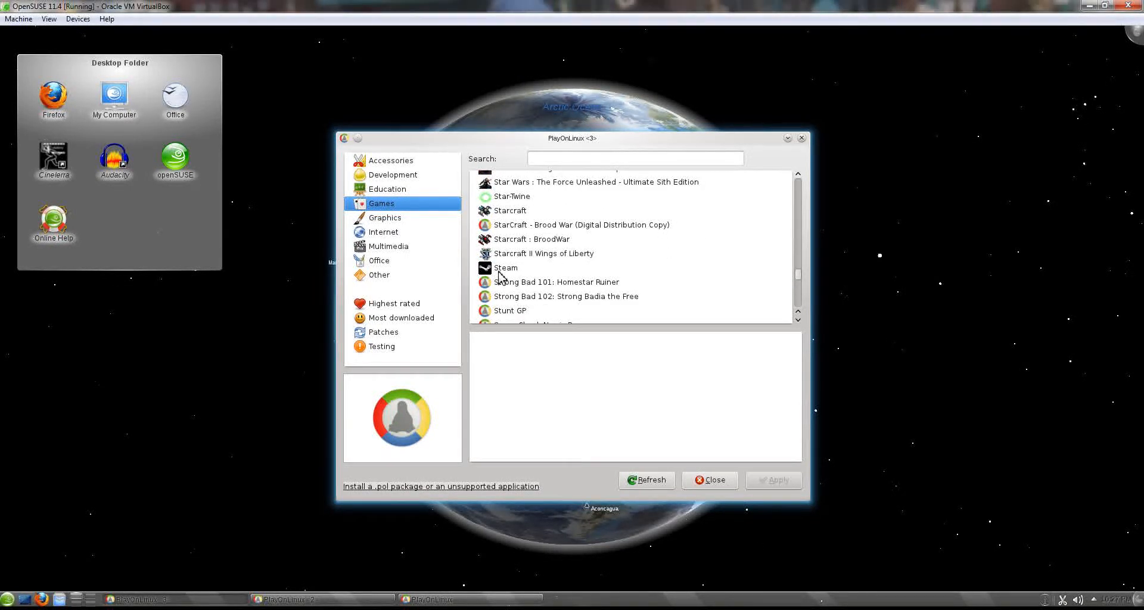
left_click(500, 269)
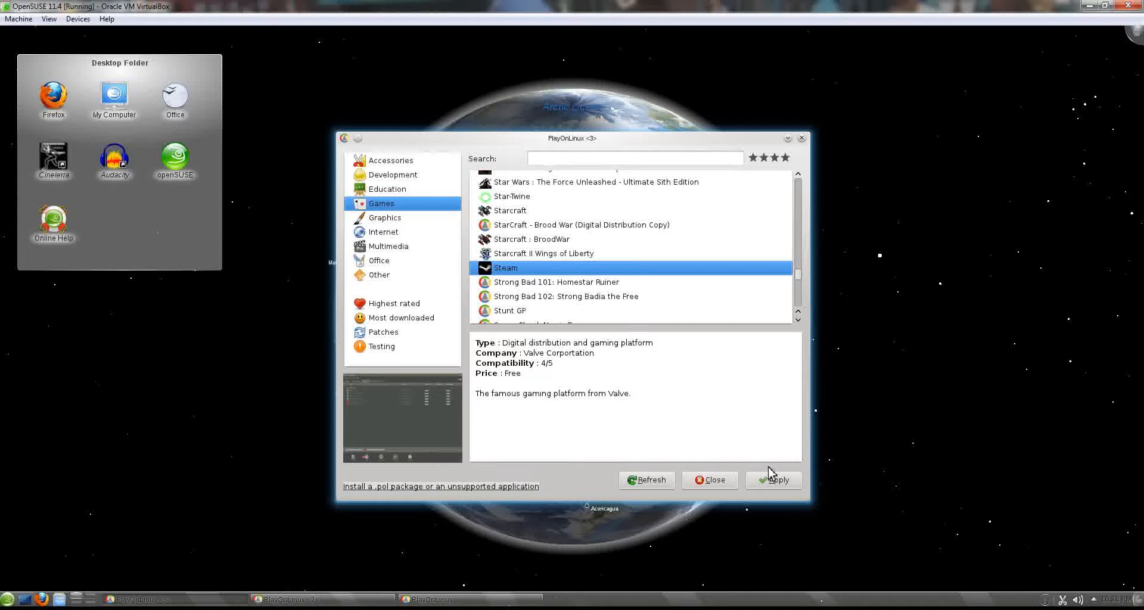
left_click(774, 484)
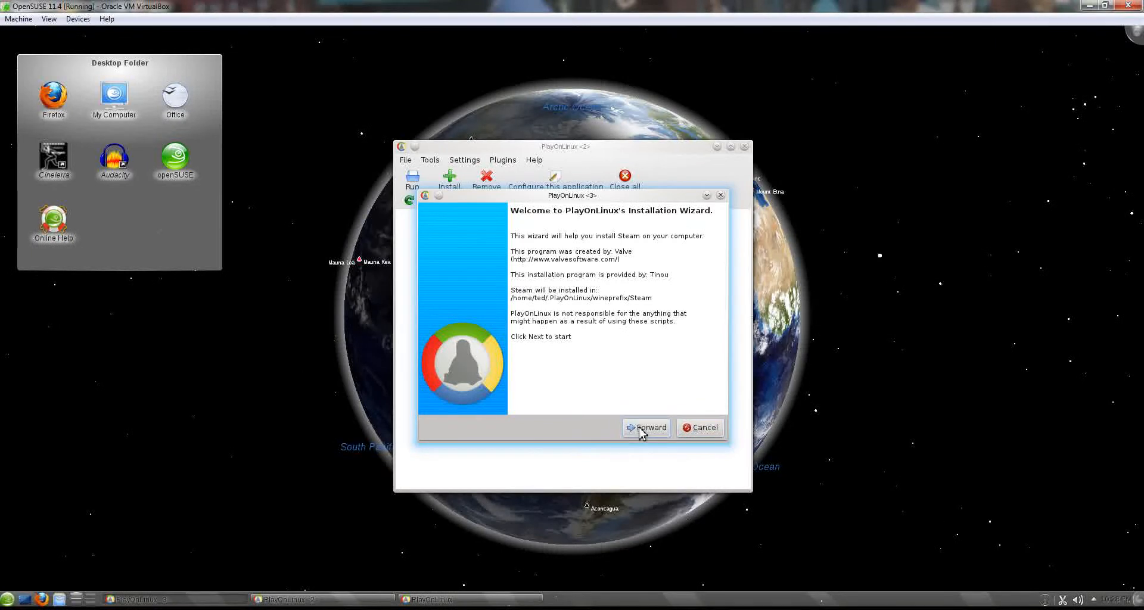
Proceed through the Steam installation wizard, installing the Wine Gecko package and setting the graphics board memory to 128
left_click(644, 428)
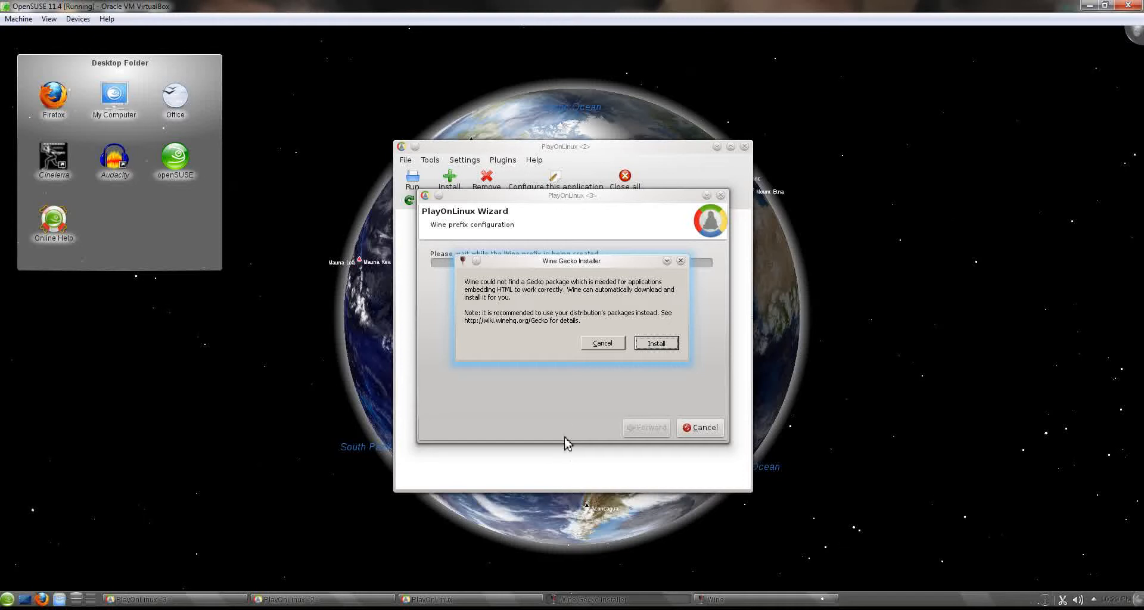
left_click(657, 349)
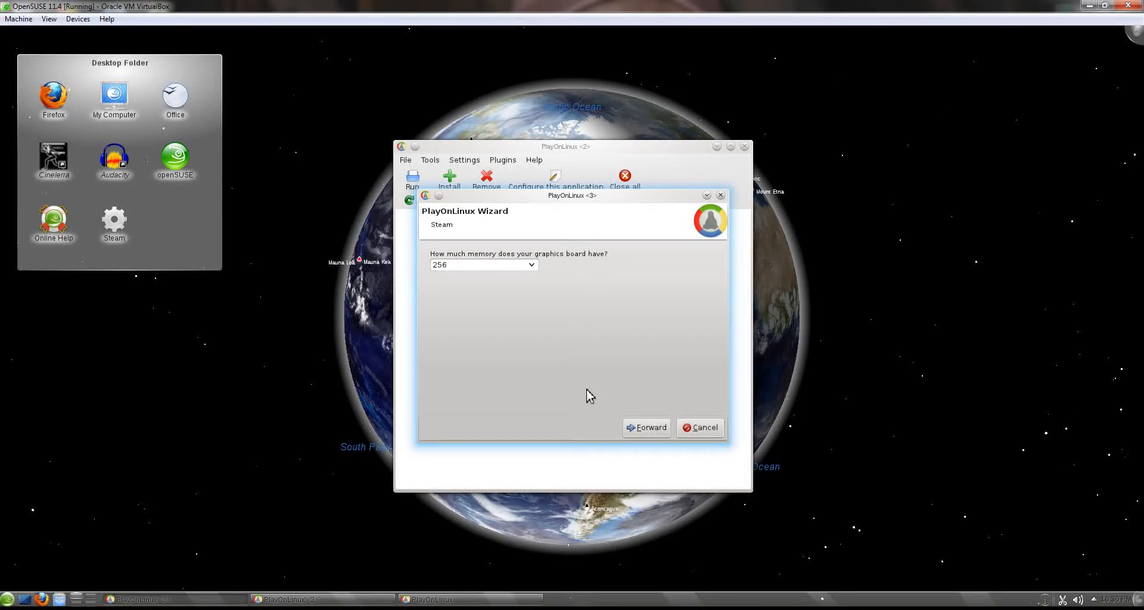
left_click(533, 266)
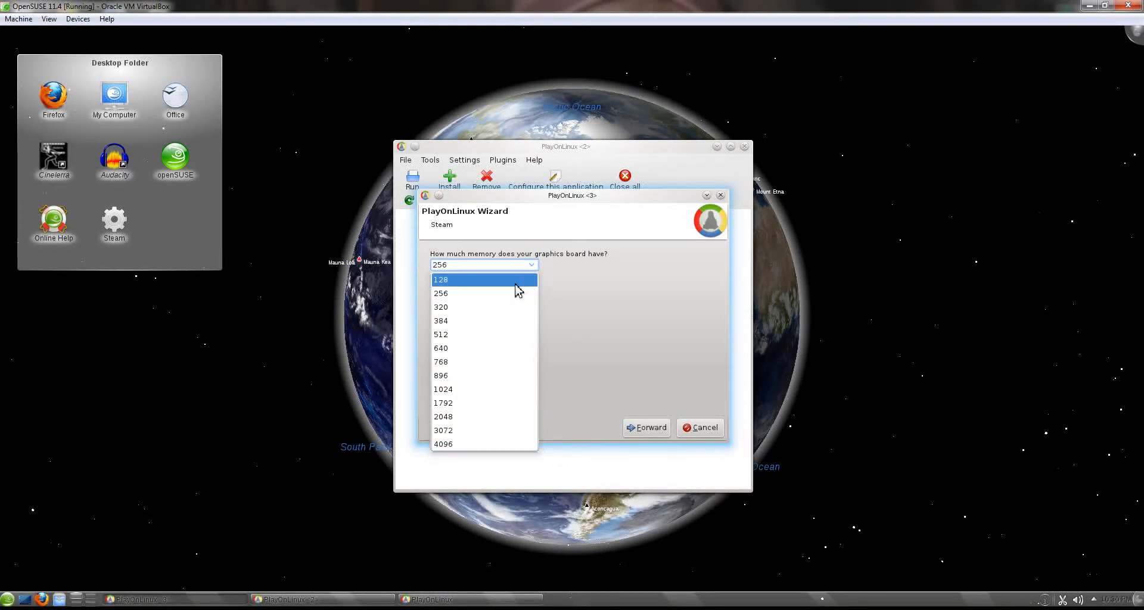
left_click(516, 284)
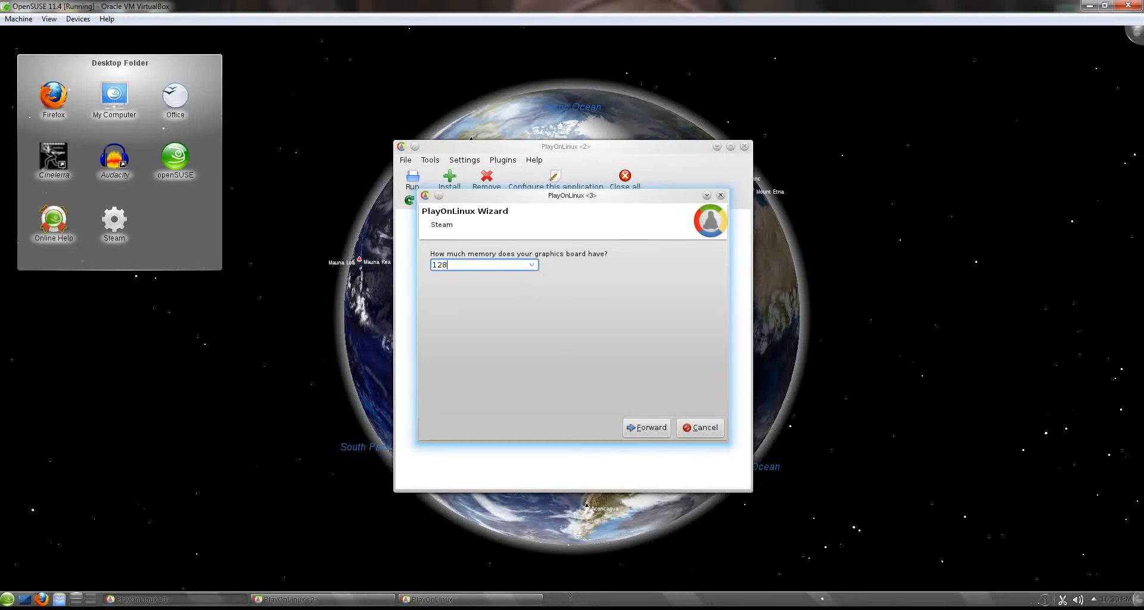
left_click(531, 268)
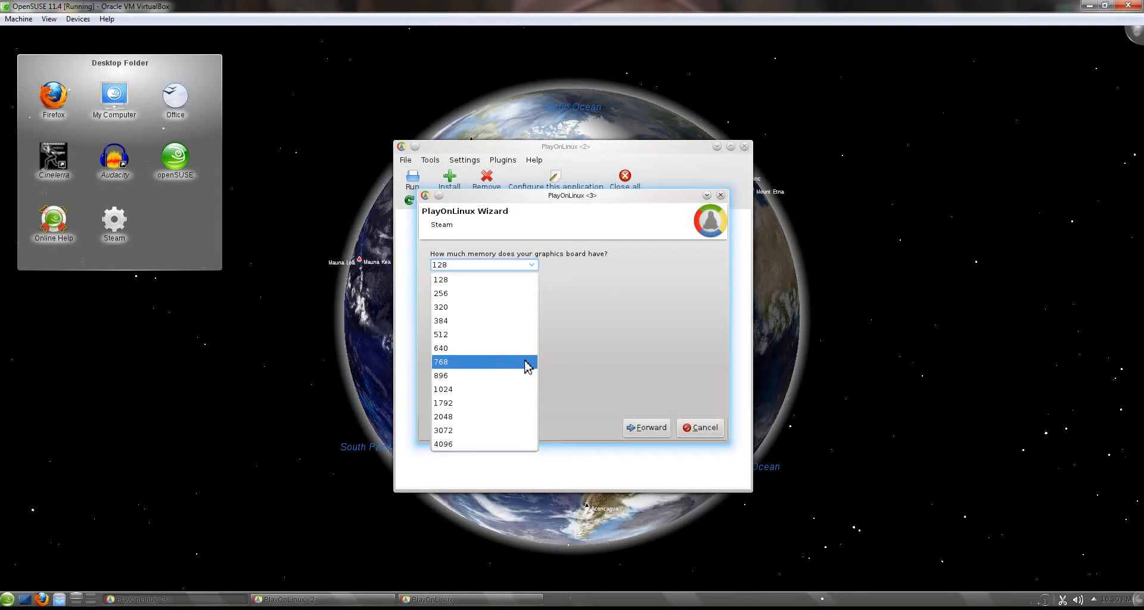
left_click(533, 269)
left_click(651, 428)
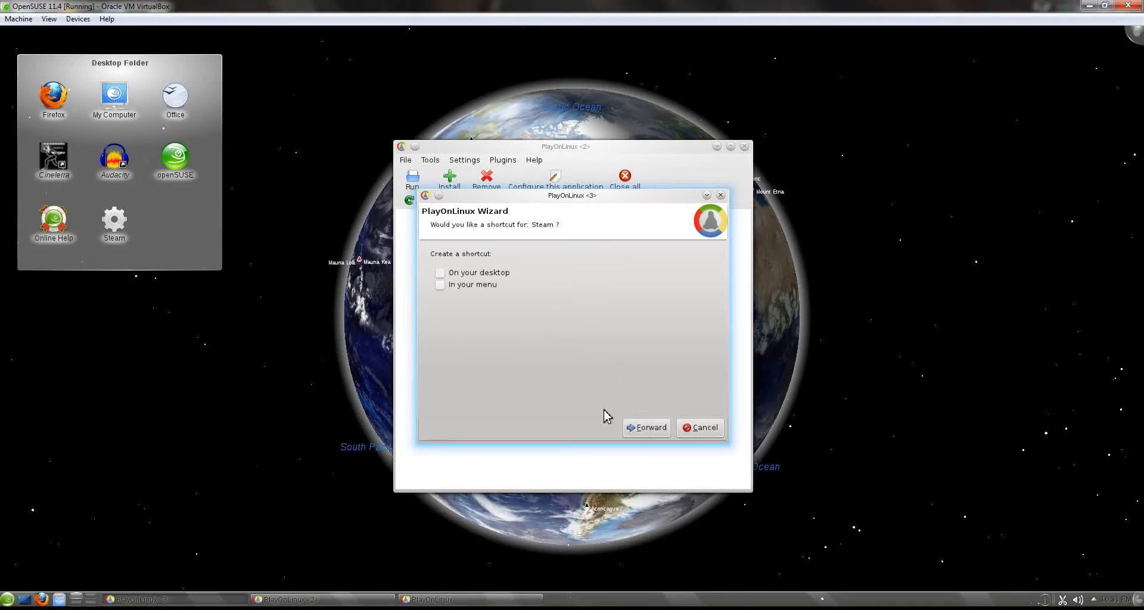
Request a desktop shortcut for Steam and complete the installation wizard
left_click(441, 274)
left_click(636, 427)
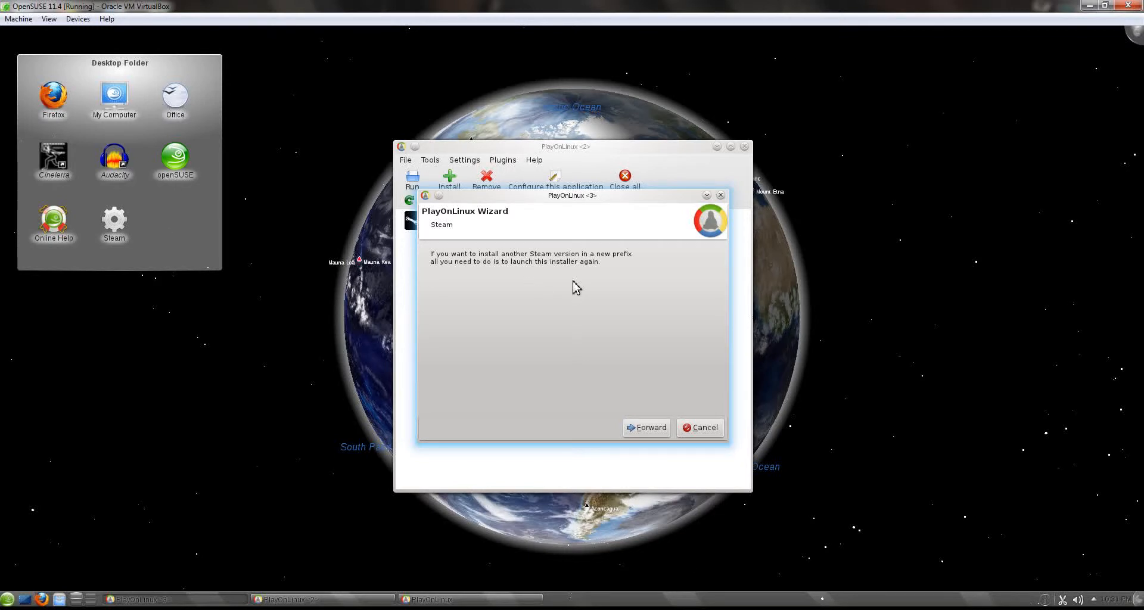
left_click(653, 430)
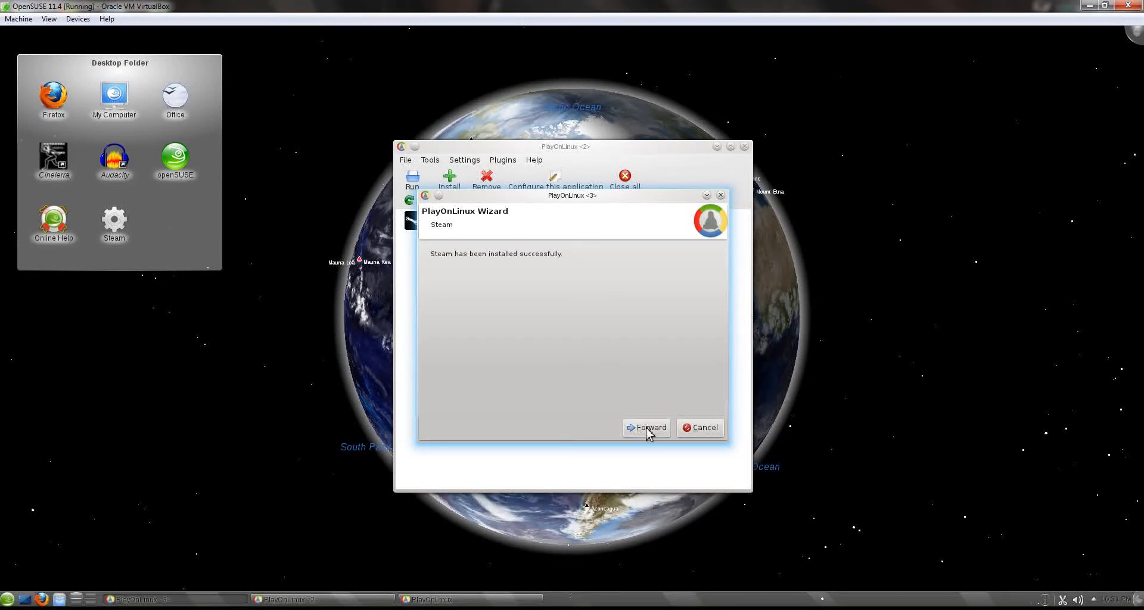
left_click(649, 432)
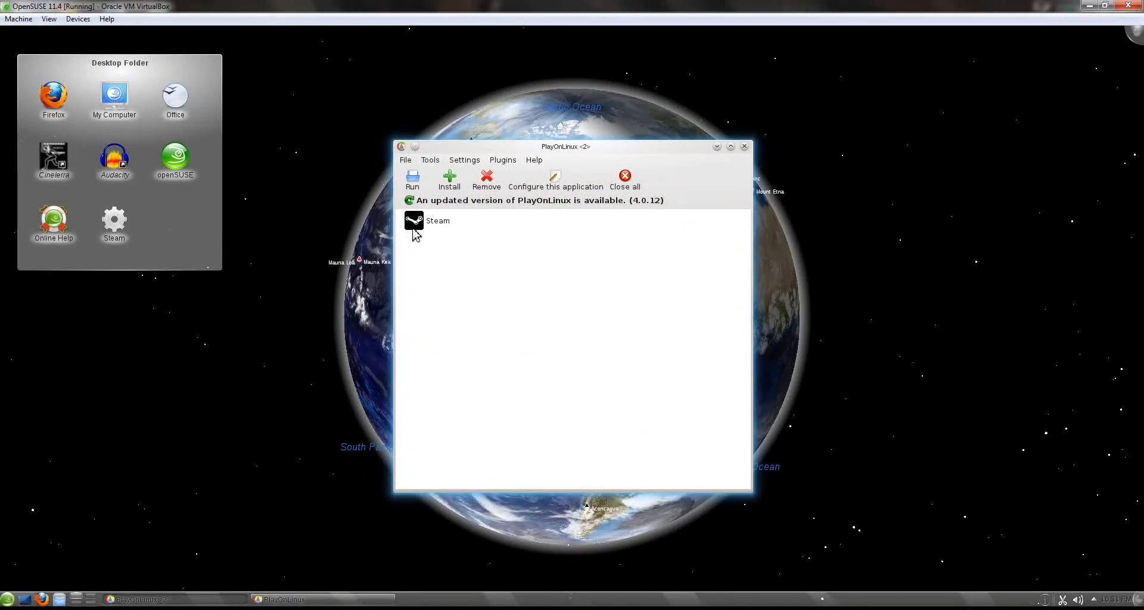
Launch Steam from its desktop shortcut and log in to an existing account with the account name and password
left_click(106, 229)
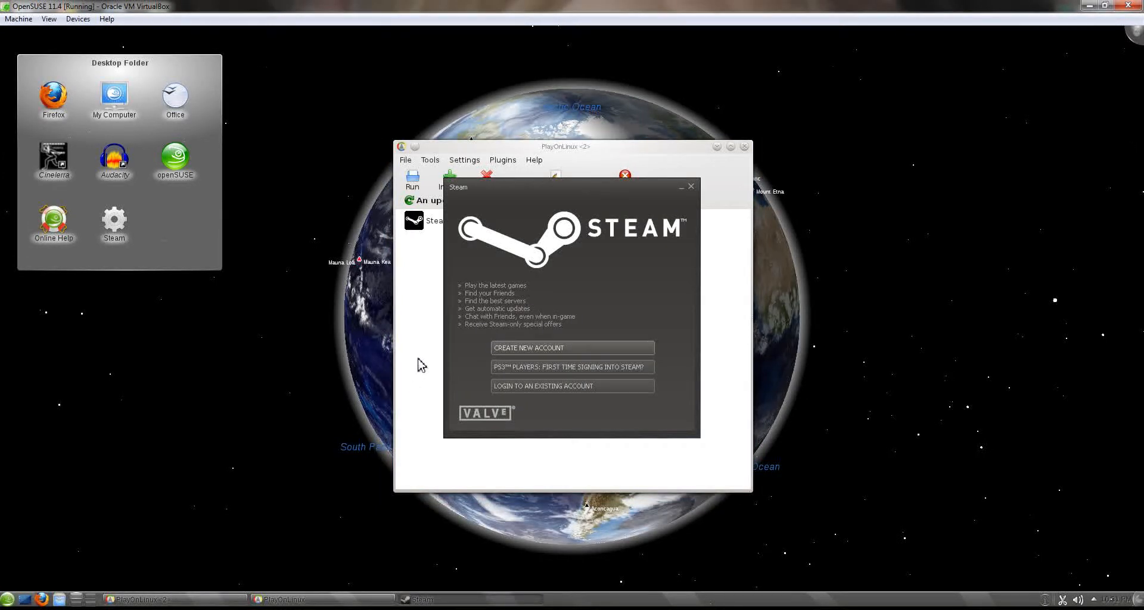
left_click(583, 387)
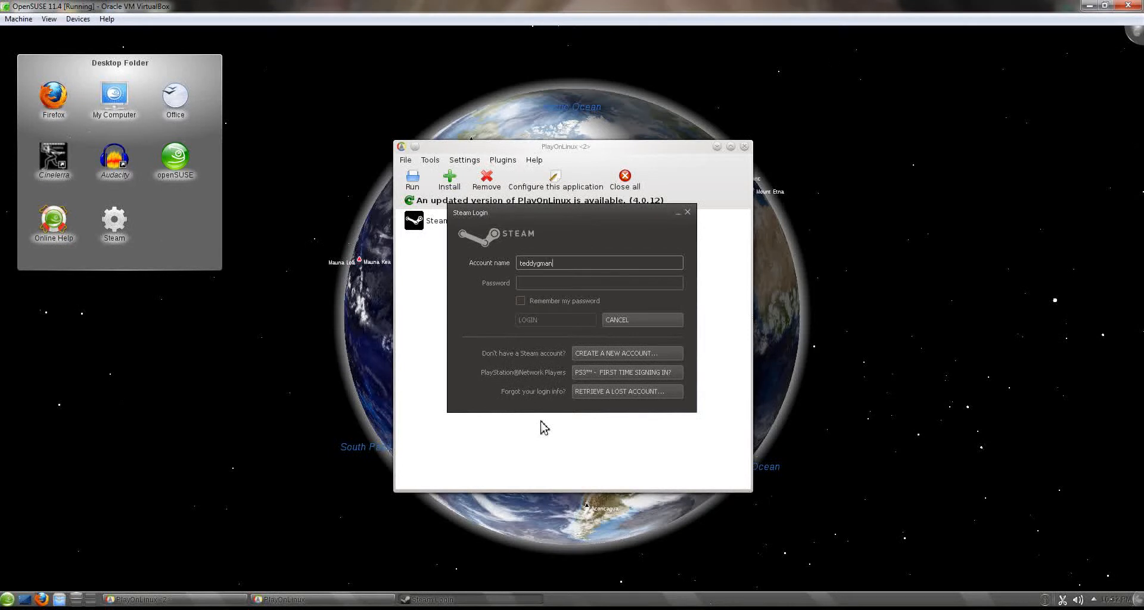
key("Tab")
type("*")
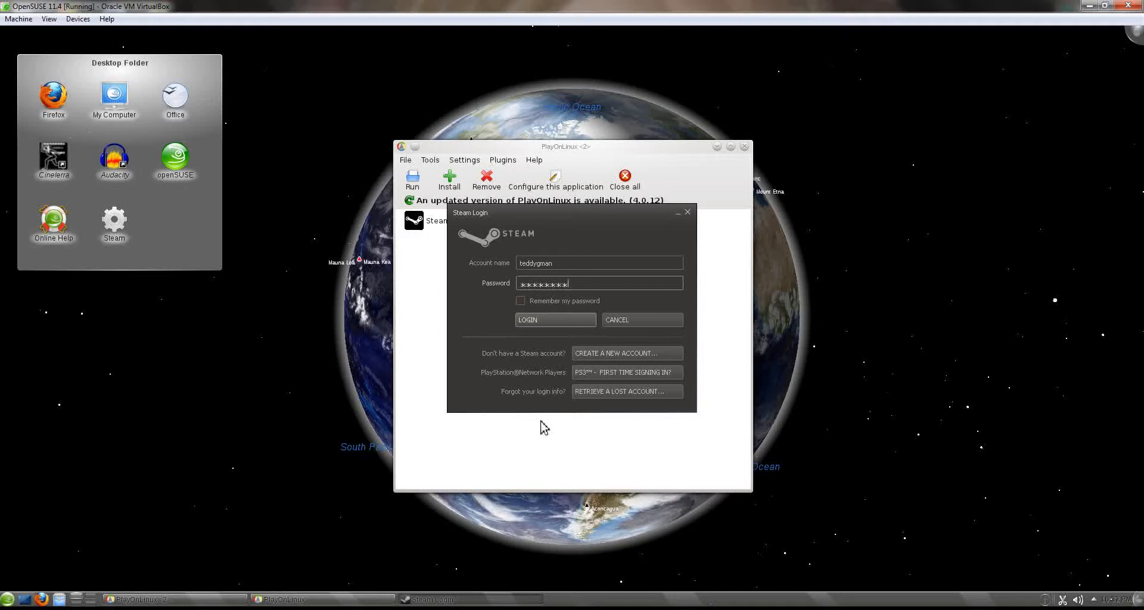
left_click(552, 320)
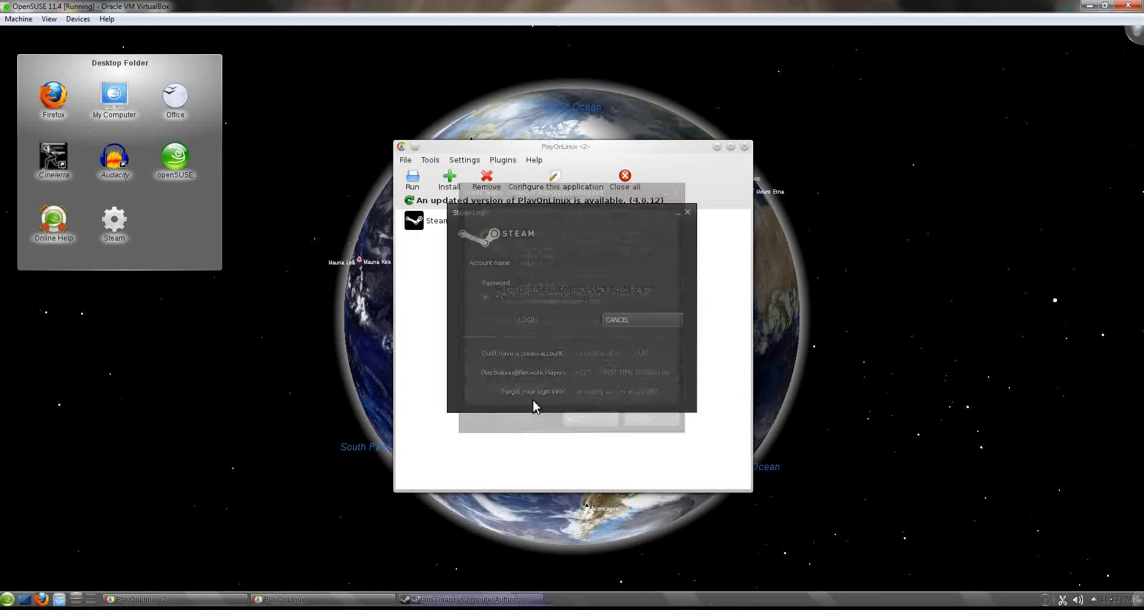
Authorize this computer in Steam Guard by pasting the special access code, and finish the authorization
left_click(604, 422)
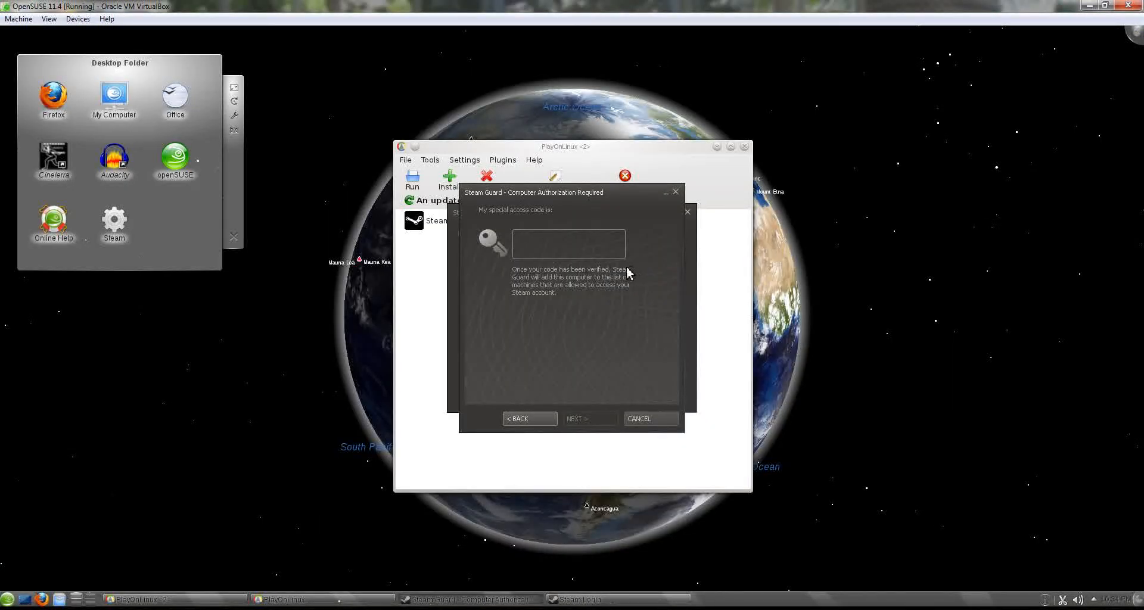
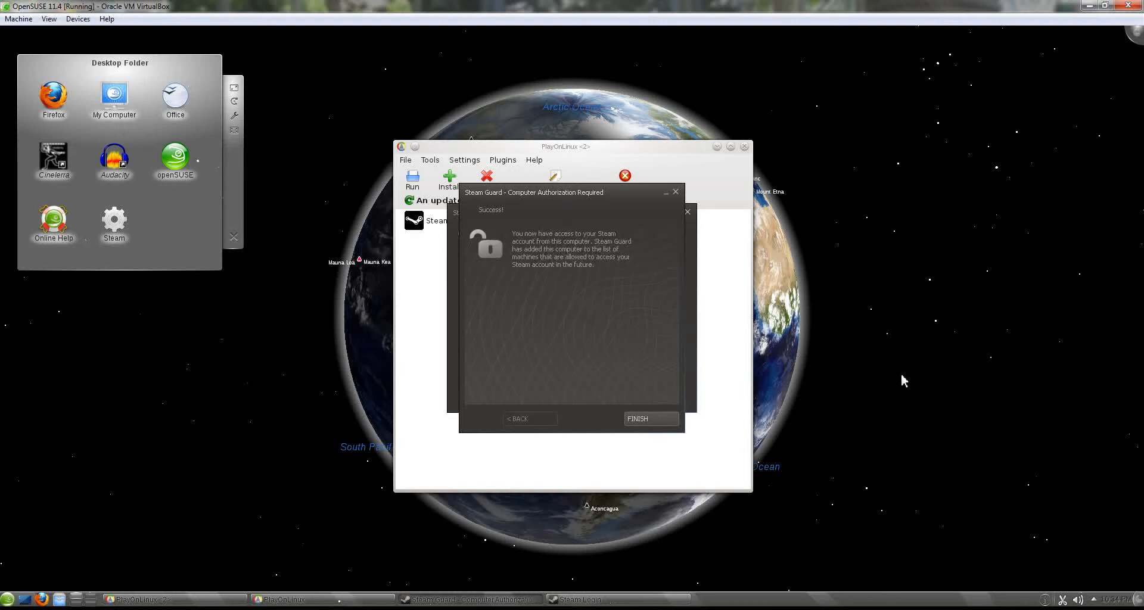
left_click(652, 419)
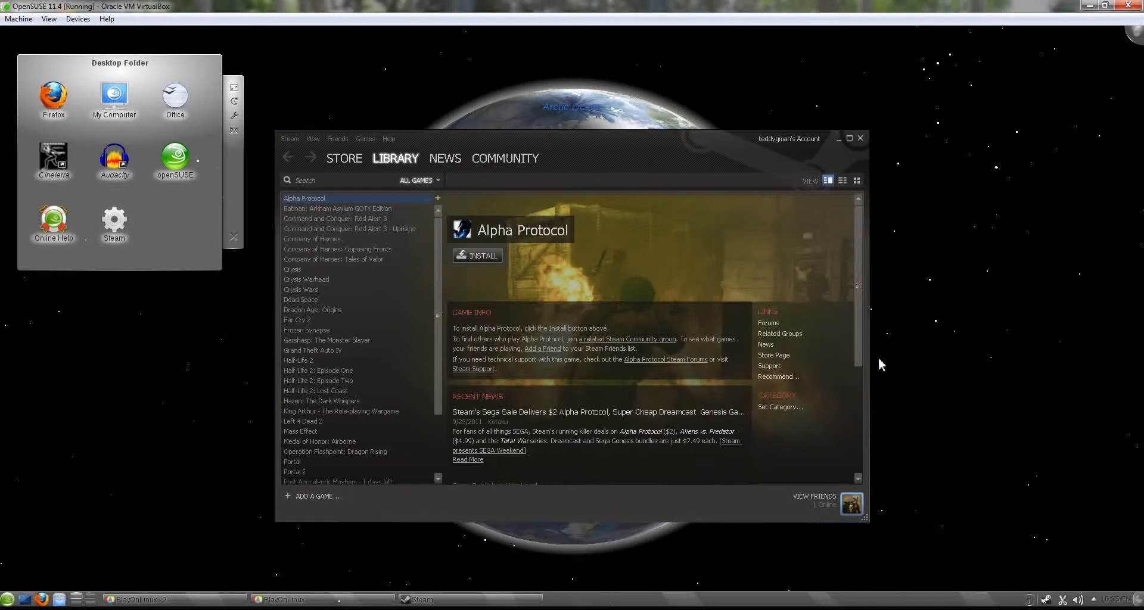
Select Frozen Synapse in the library's games list and look through its friends and achievements details
scroll(429, 332, "down", 3)
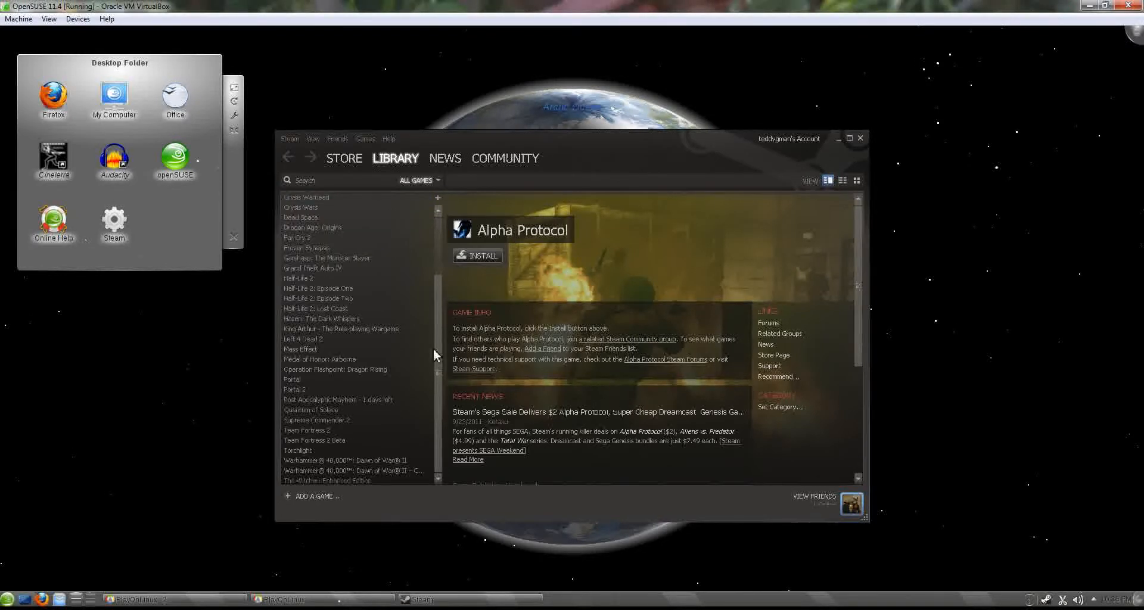
left_click(323, 248)
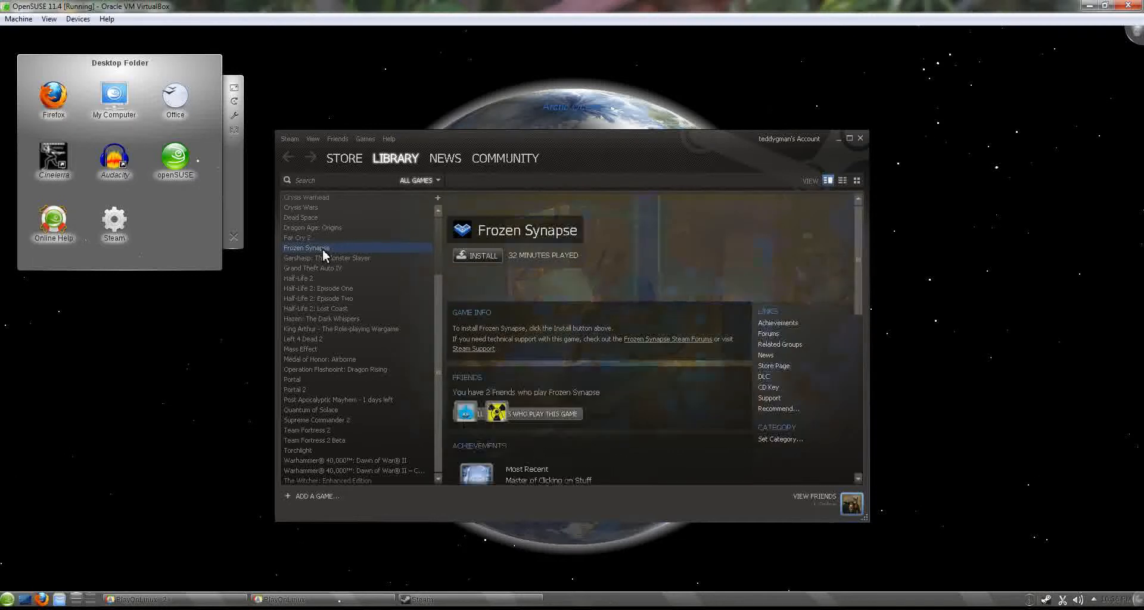
scroll(817, 325, "down", 3)
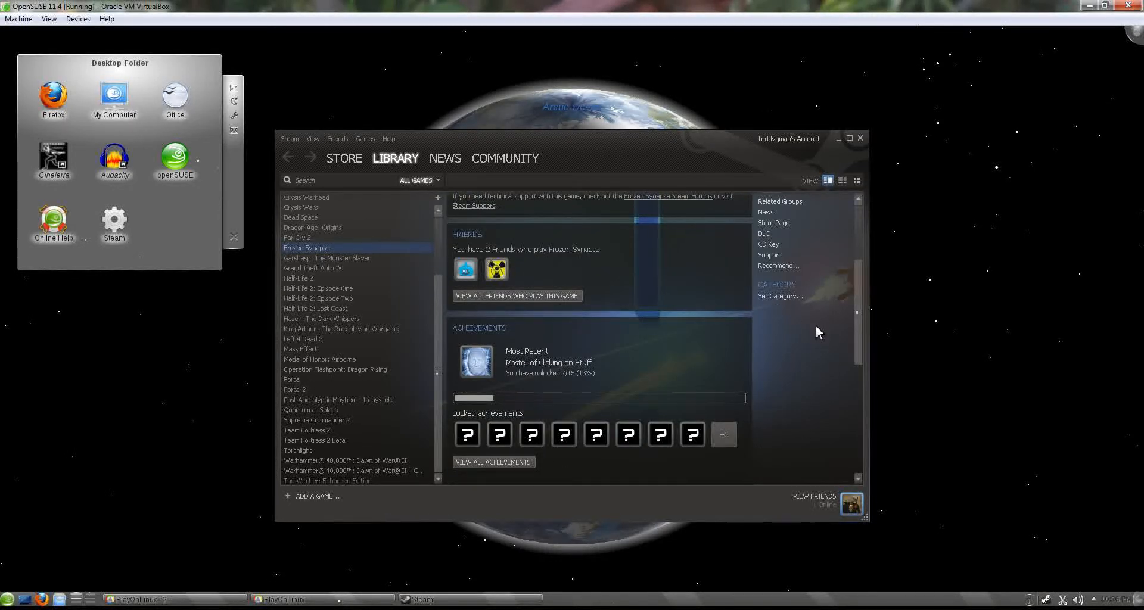
scroll(818, 329, "up", 3)
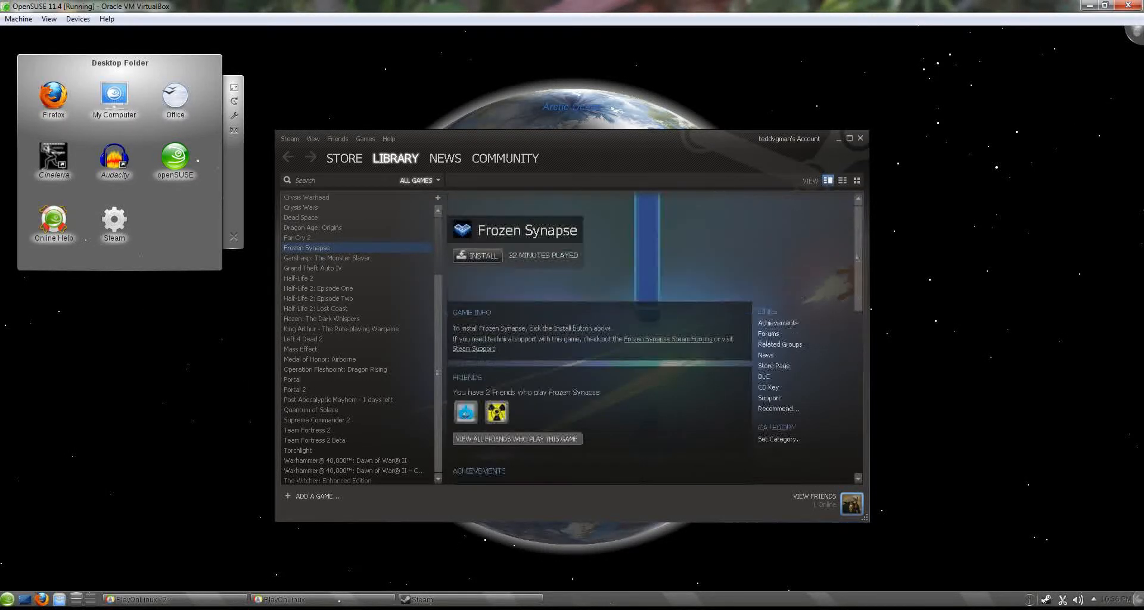
Install Frozen Synapse, keeping the start menu and desktop shortcut options enabled, and finish the installation wizard
left_click(465, 262)
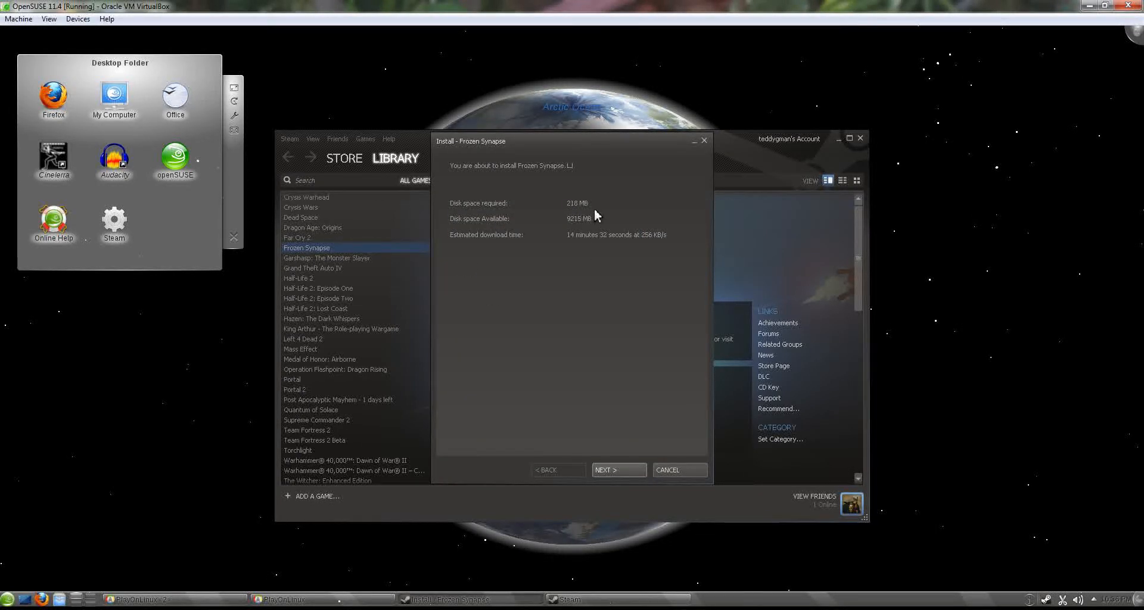
left_click(617, 473)
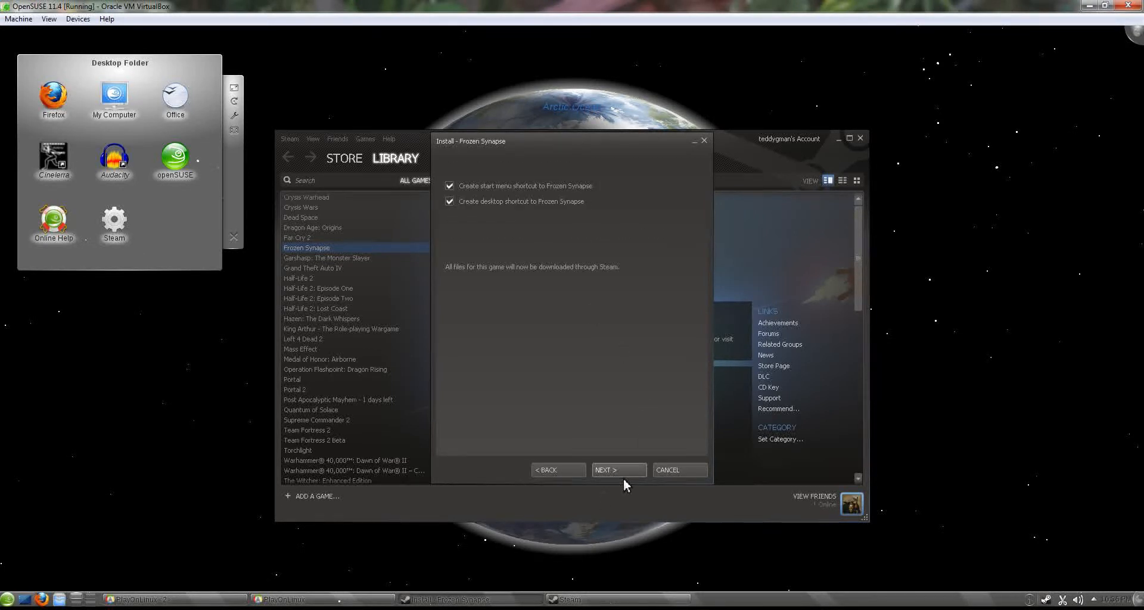
left_click(623, 470)
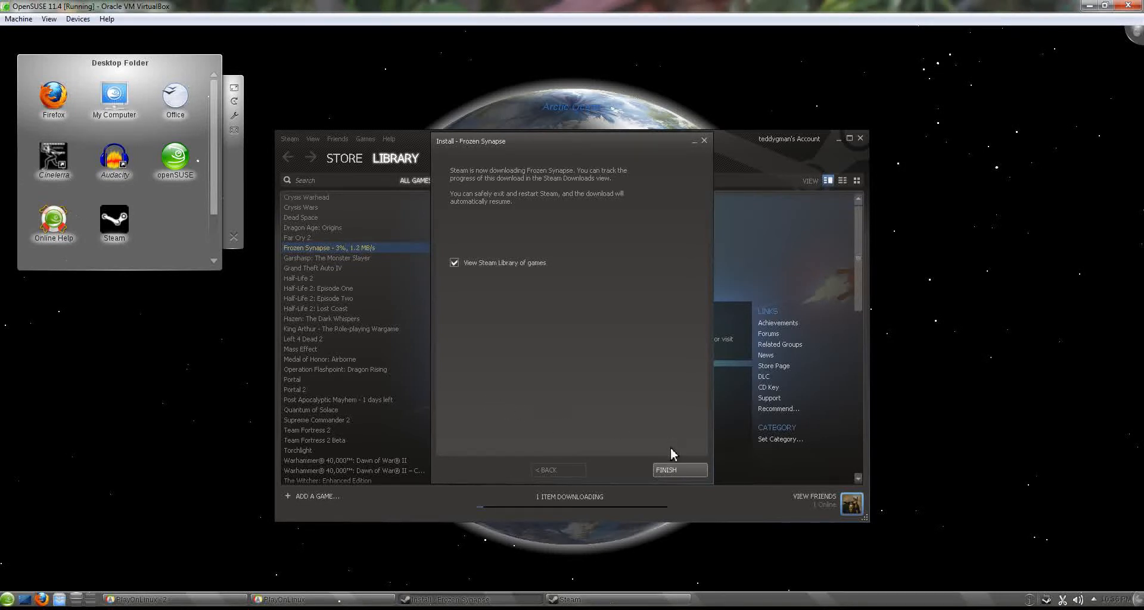
left_click(673, 471)
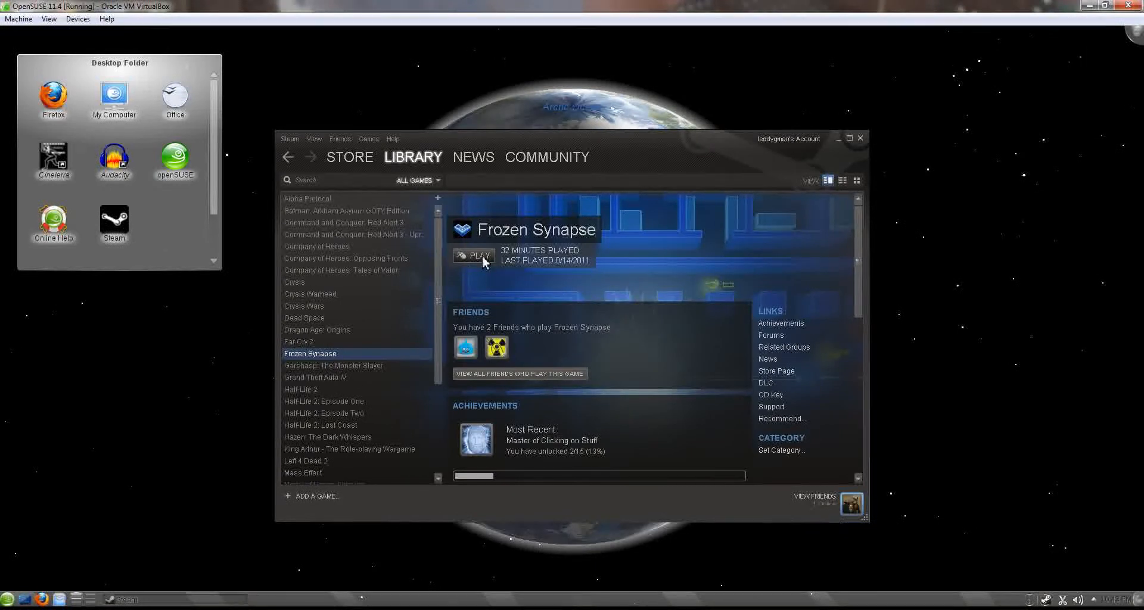
Launch Frozen Synapse from the library, continuing past the multiplayer CD key dialog without copying the key
left_click(480, 256)
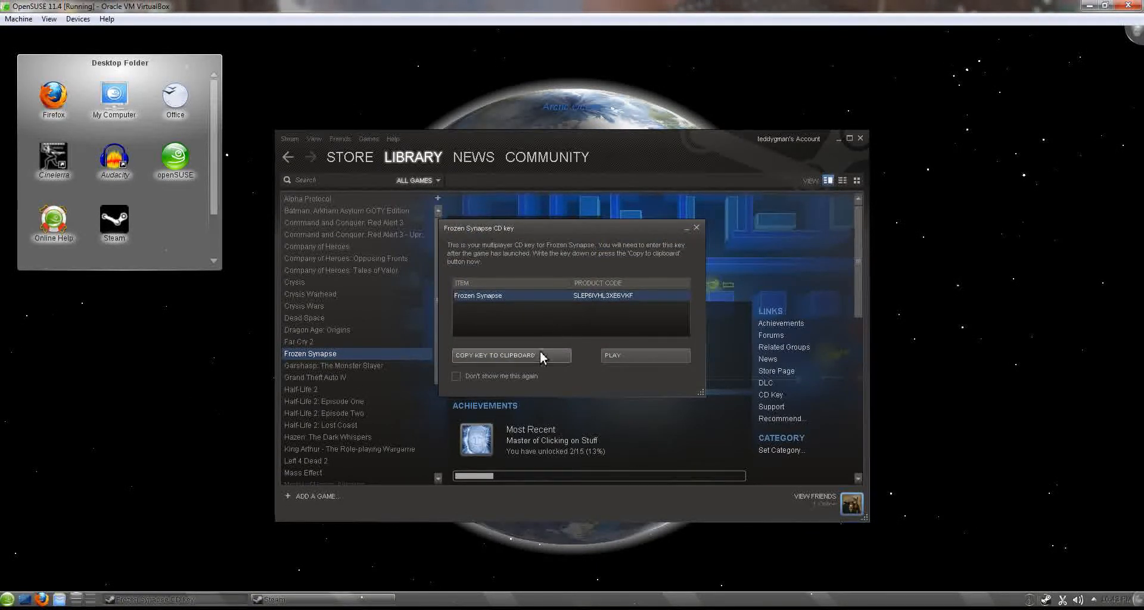
left_click(627, 361)
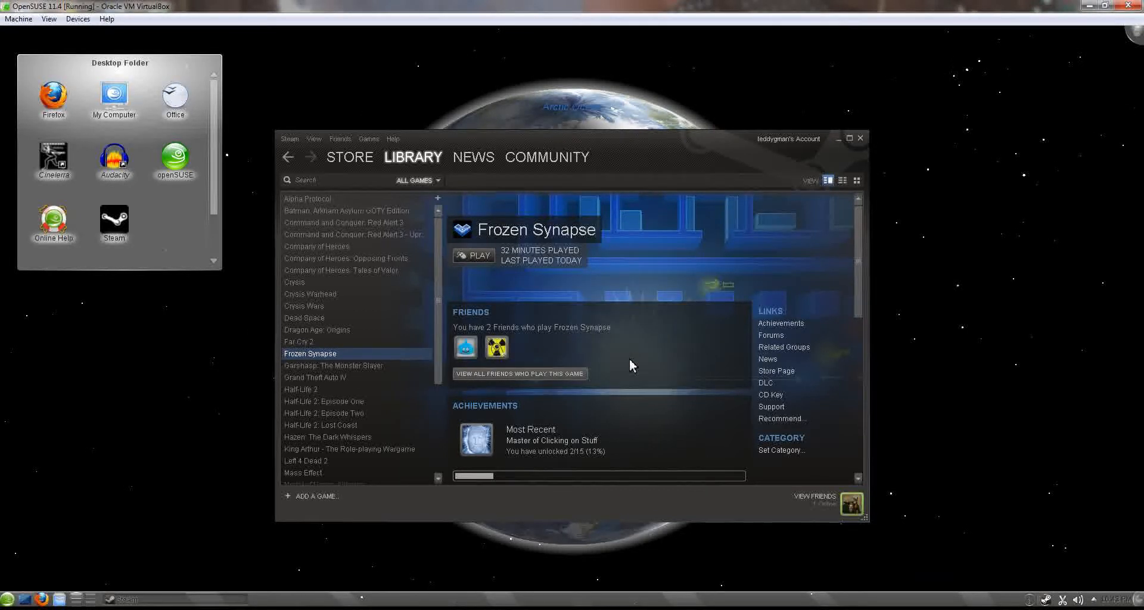